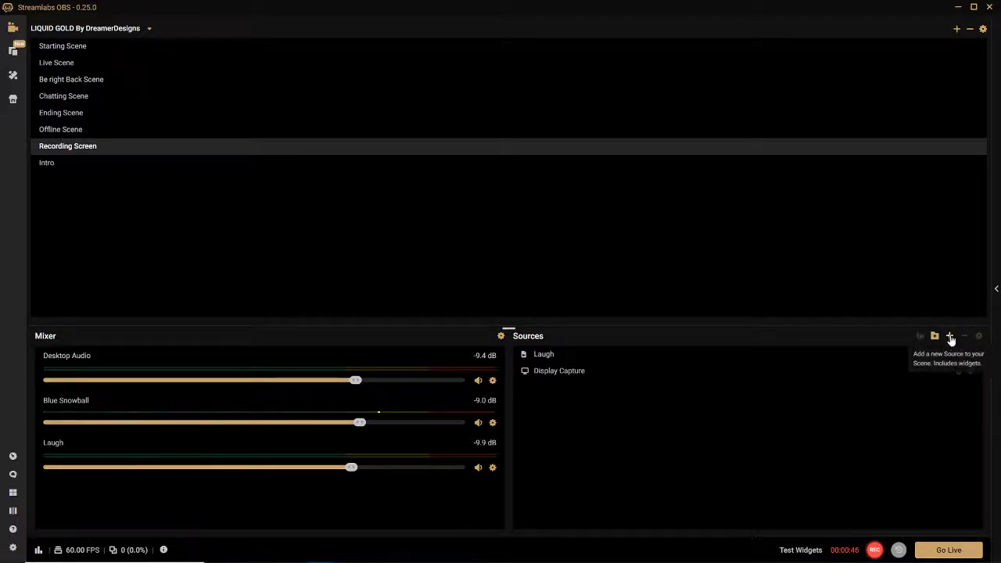
# Add a new Media Source named Laugh to the Recording Screen scene
pyautogui.click(951, 337)
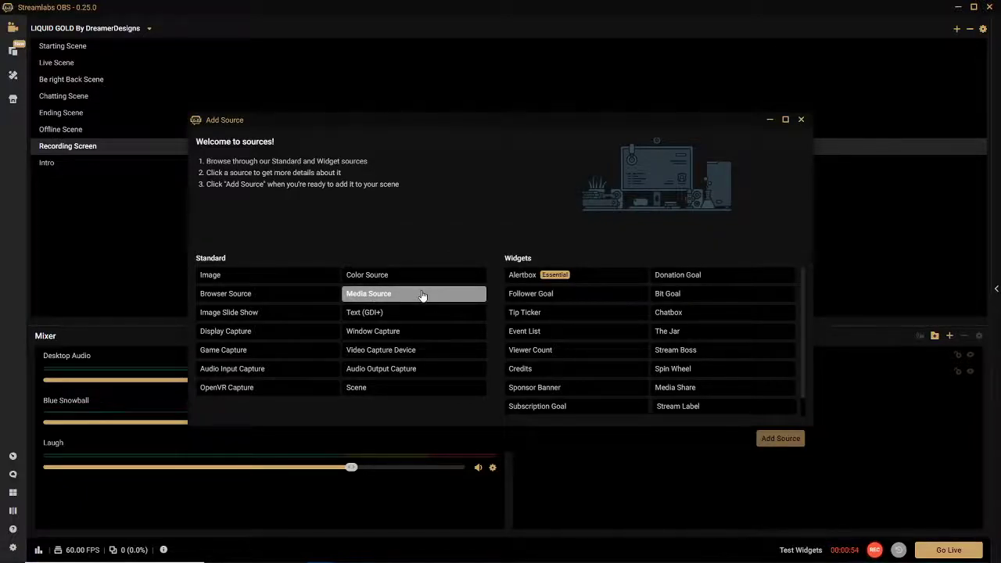
pyautogui.click(421, 294)
pyautogui.click(775, 438)
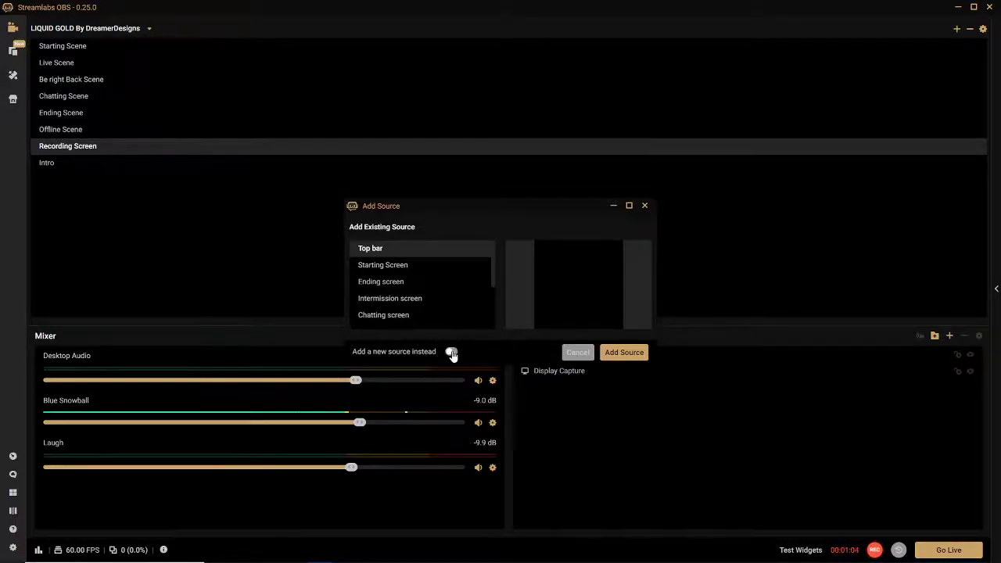
pyautogui.click(452, 353)
pyautogui.doubleClick(388, 265)
pyautogui.hotkey('ctrl', 'a')
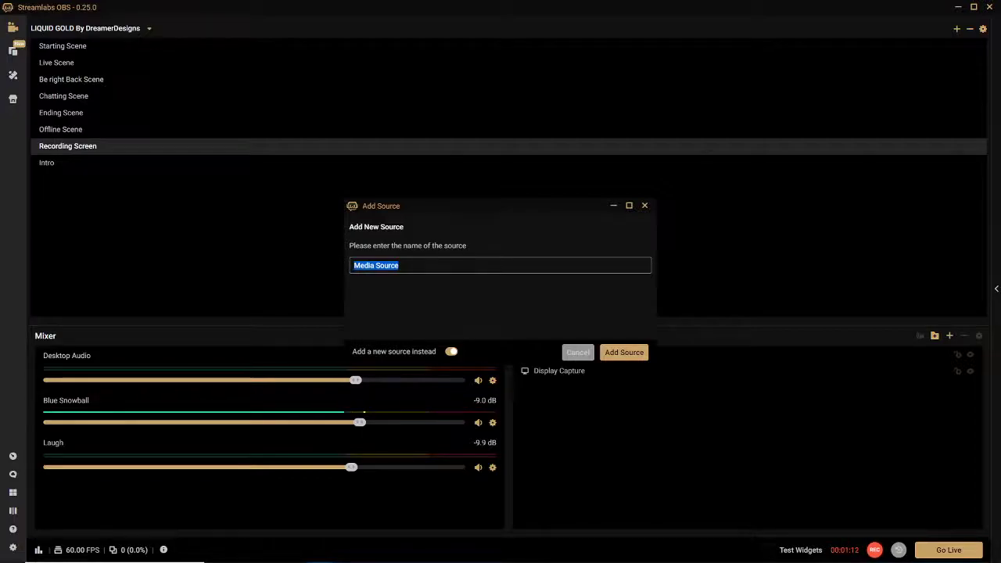
pyautogui.write('Laugh')
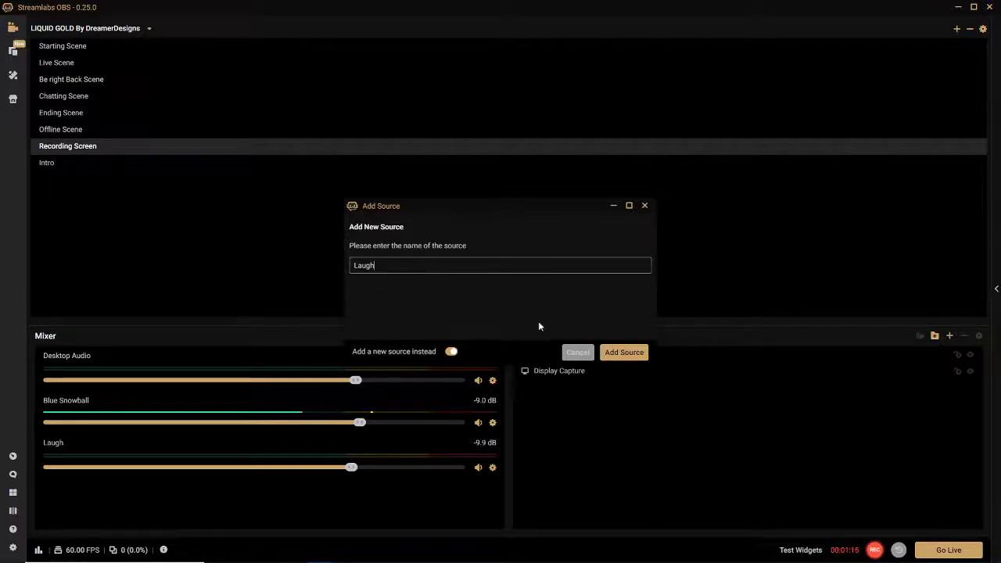
pyautogui.click(640, 353)
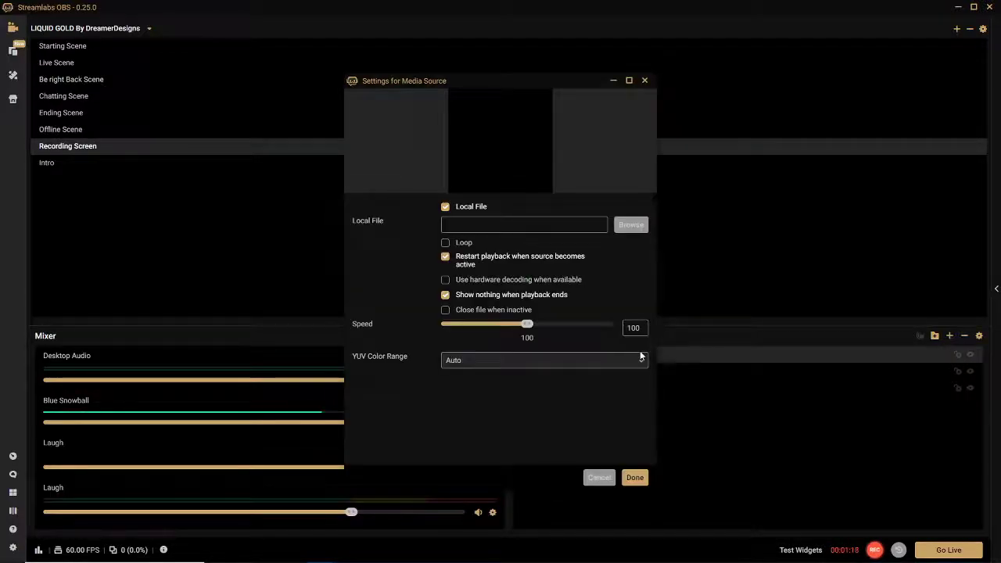
# Disable restarting playback when the new media source becomes active, and load bold.mp3 as its local file
pyautogui.click(445, 258)
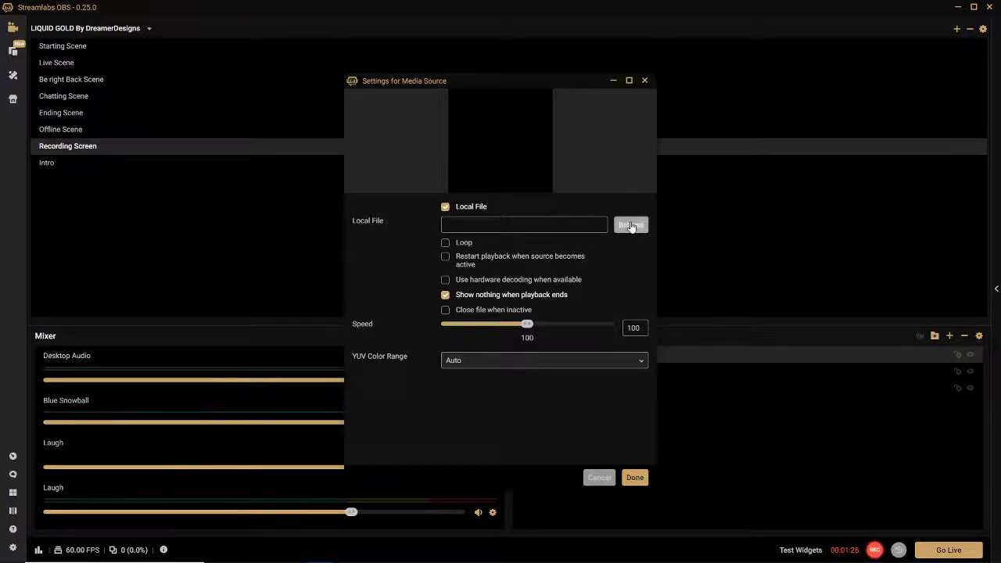
pyautogui.click(631, 226)
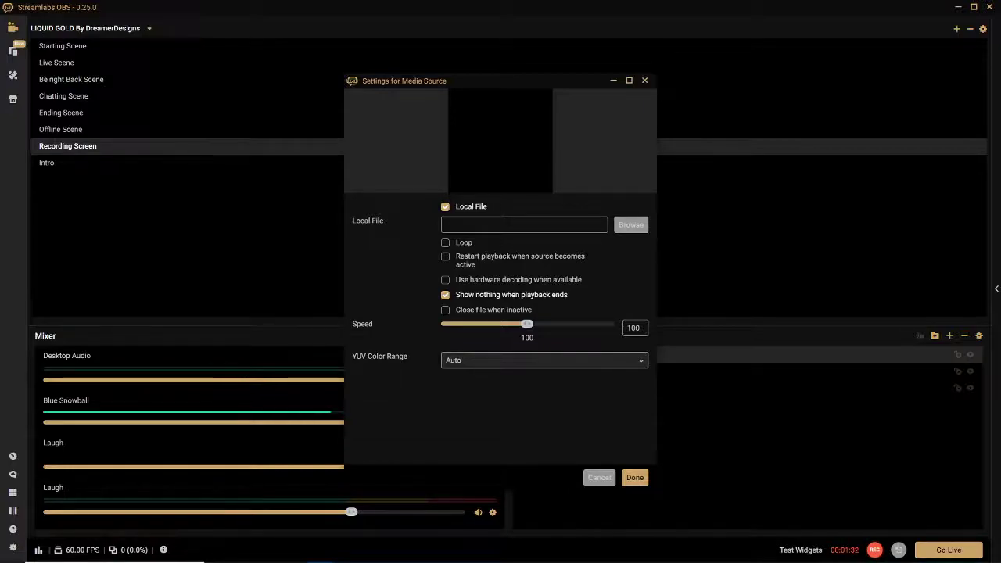
pyautogui.click(452, 514)
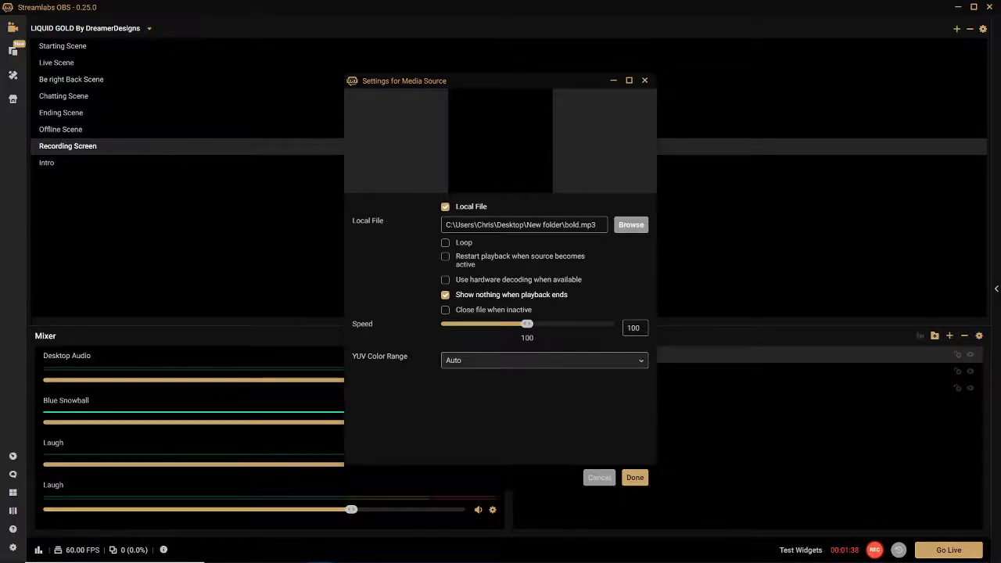
pyautogui.click(630, 480)
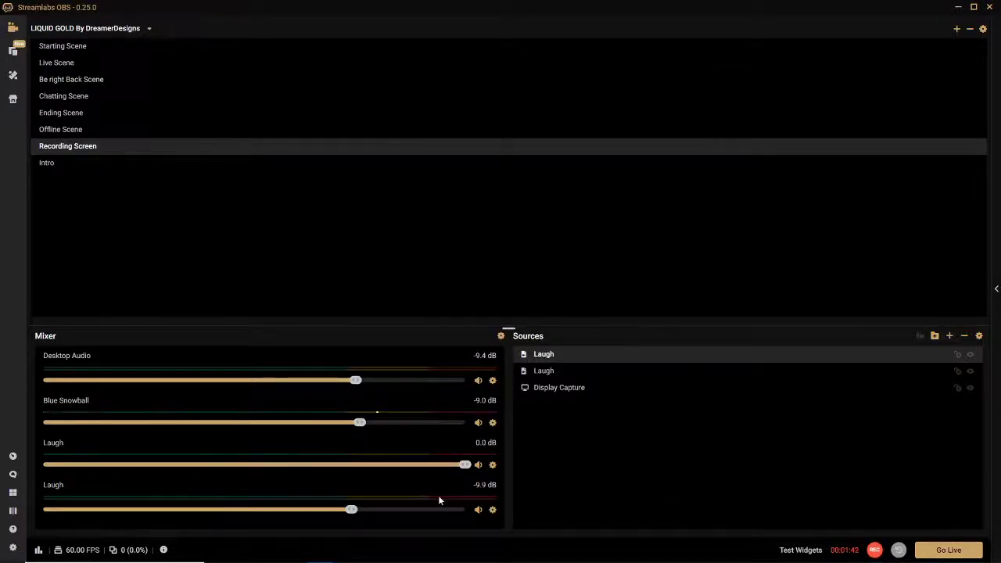
# Rename the newly added Laugh source, the one using bold.mp3, as Bold
pyautogui.click(492, 465)
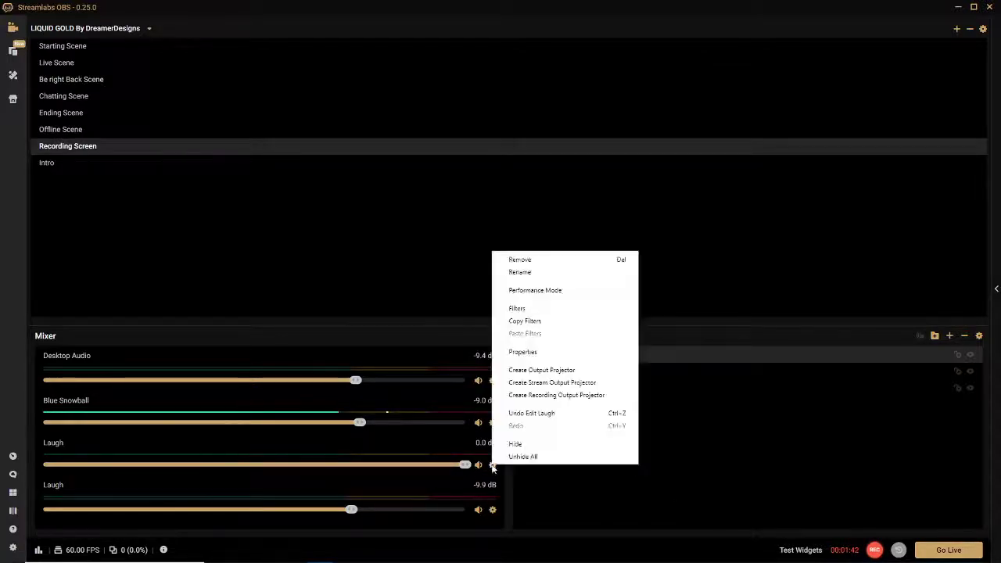
pyautogui.click(529, 273)
pyautogui.write('Bold')
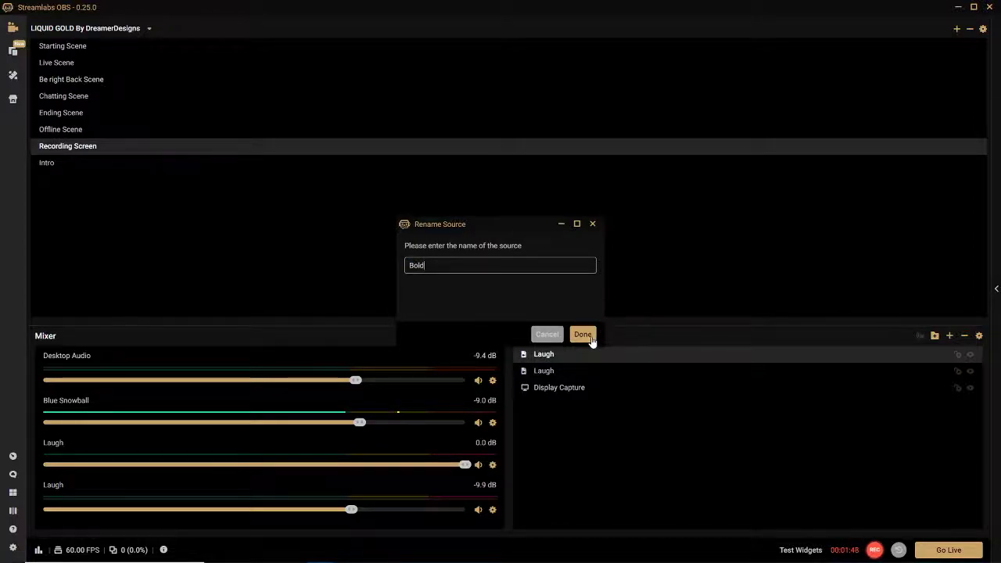
pyautogui.click(592, 338)
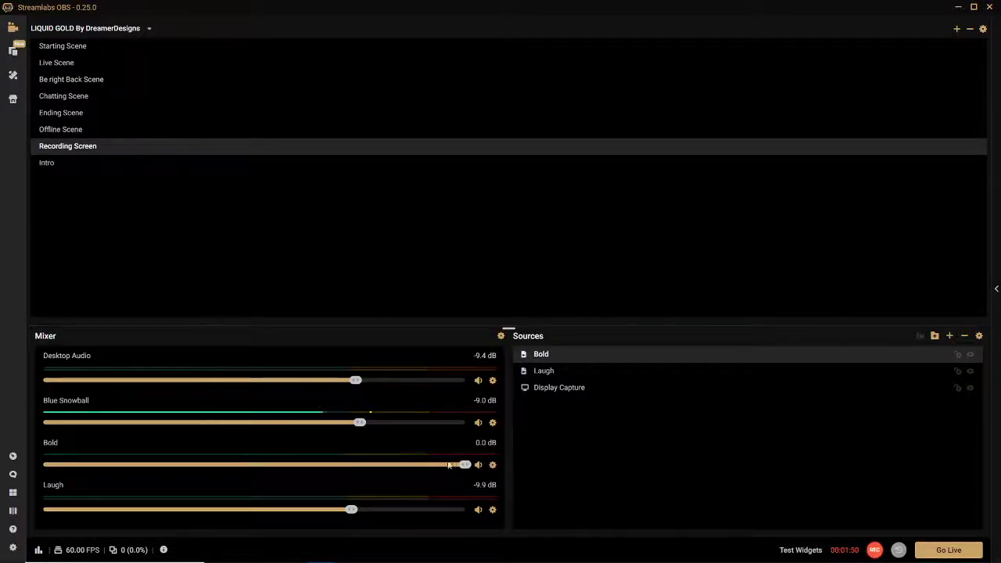
# Assign numpad 3 as the Restart hotkey of the Bold source and save the settings
pyautogui.click(12, 547)
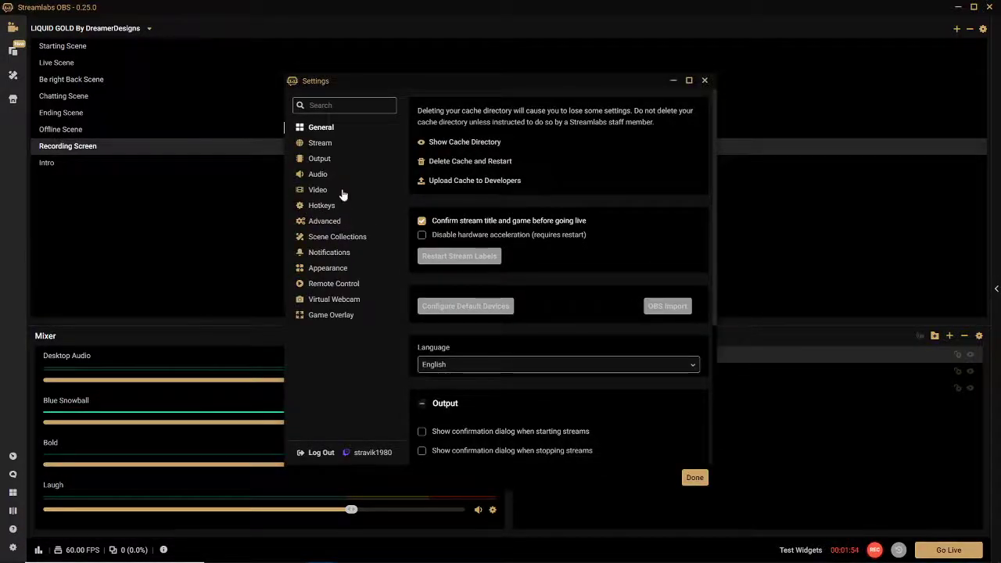
pyautogui.click(323, 205)
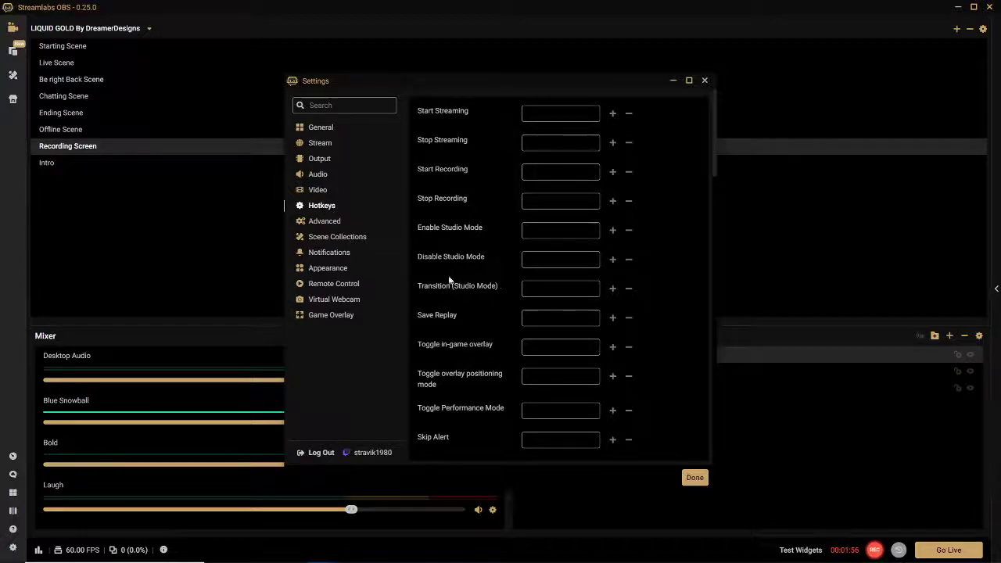
pyautogui.scroll(-5, 507, 167)
pyautogui.scroll(-8, 507, 169)
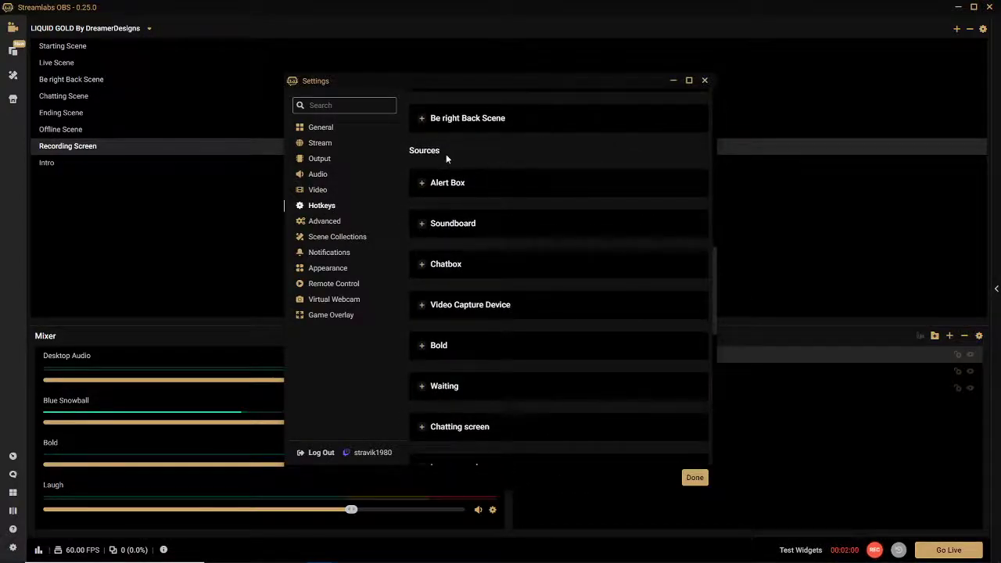
pyautogui.scroll(-3, 517, 260)
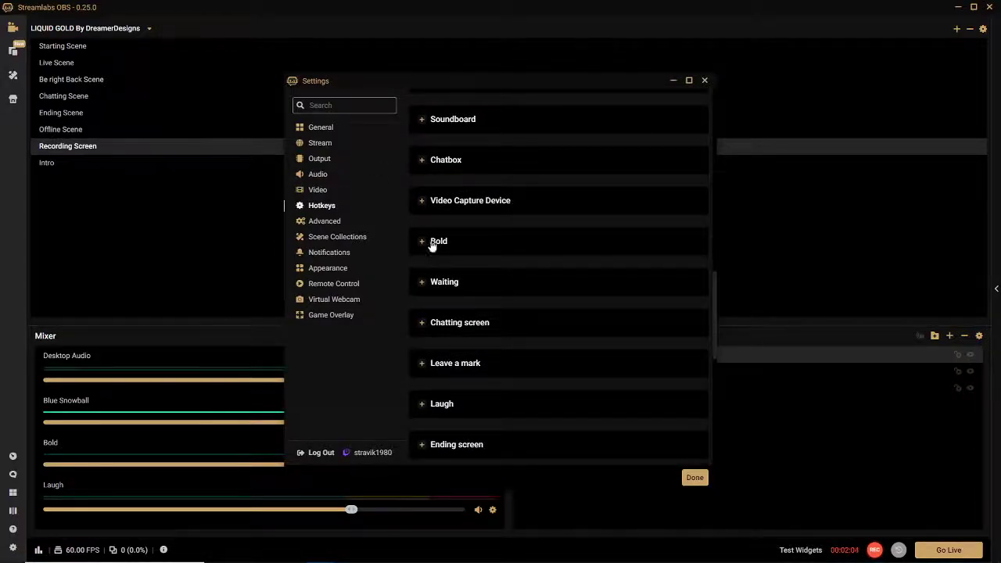
pyautogui.click(422, 245)
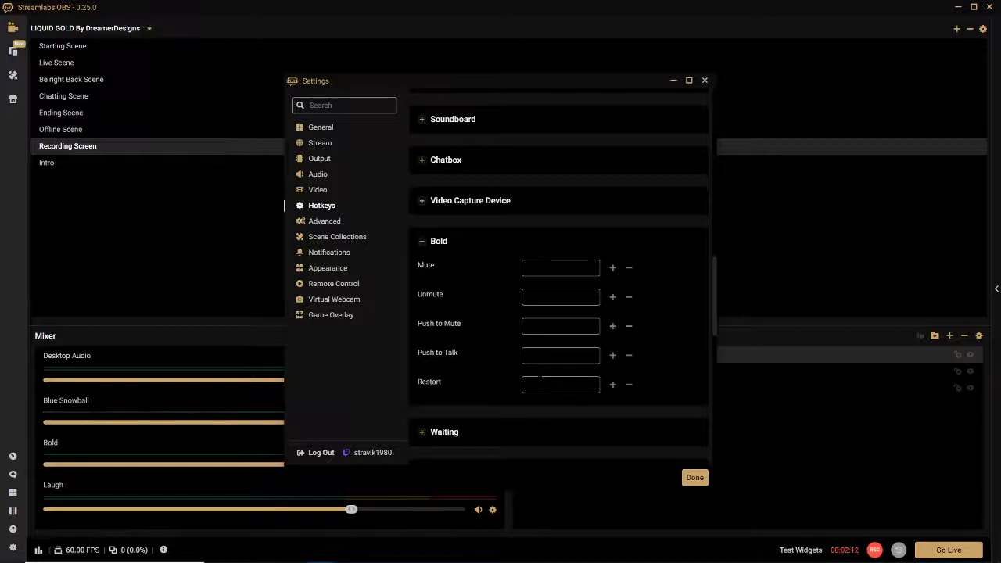
pyautogui.press('KP_3')
pyautogui.click(694, 479)
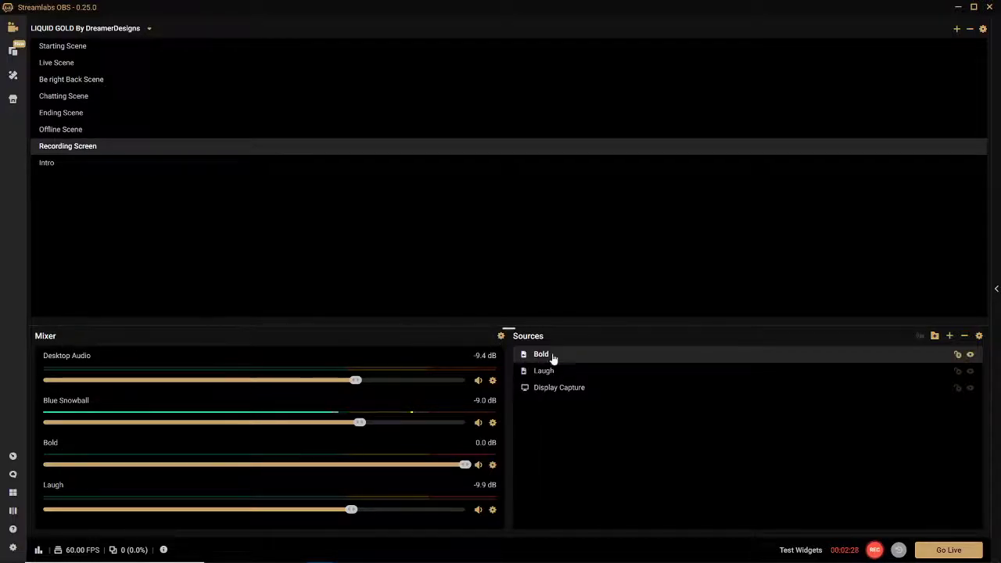
# Set Bold's audio monitoring to Monitor Only (mute output) and lower its mixer volume to -9.9 dB
pyautogui.click(502, 337)
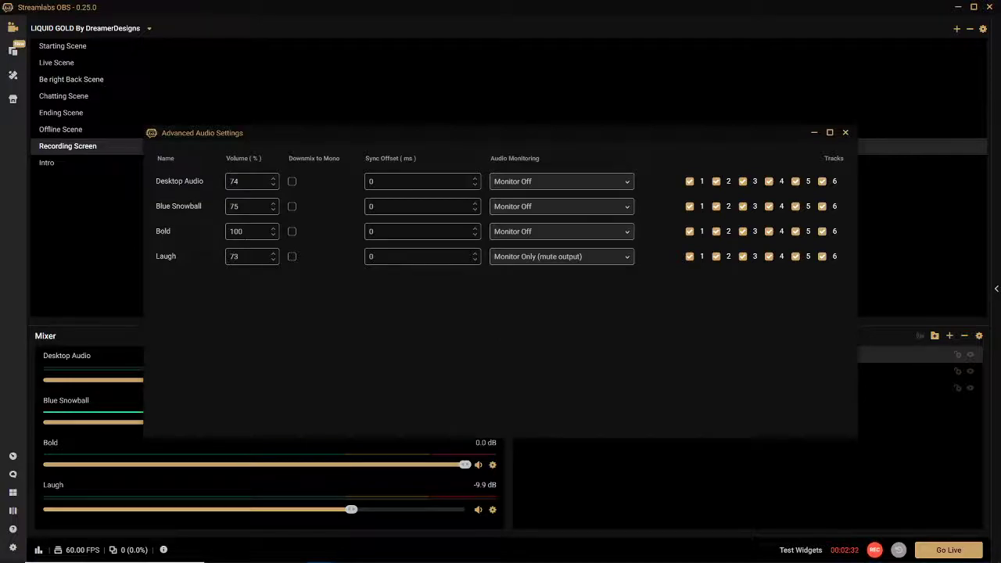
pyautogui.click(585, 235)
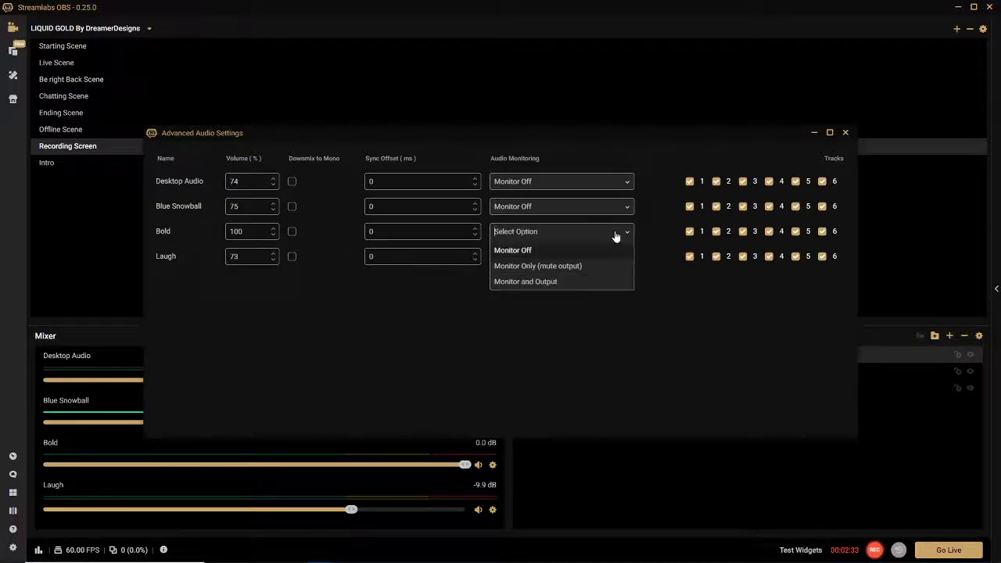
pyautogui.click(545, 268)
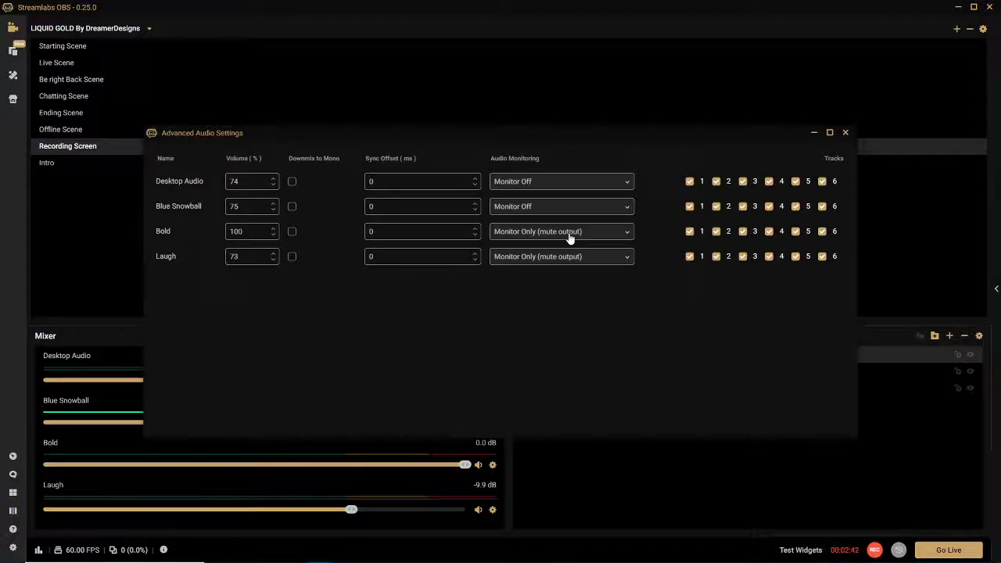
pyautogui.click(846, 133)
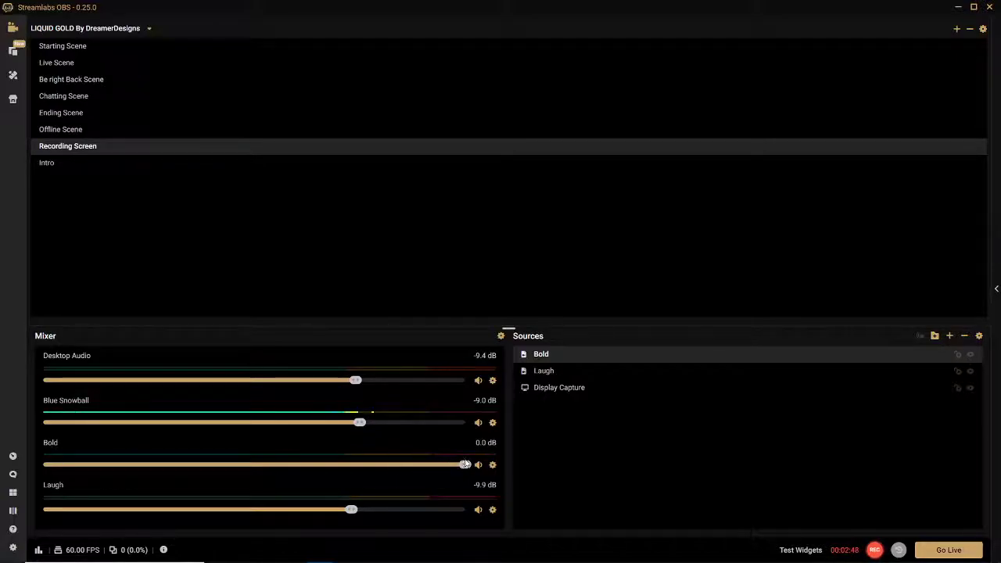
pyautogui.moveTo(465, 465); pyautogui.dragTo(352, 471)
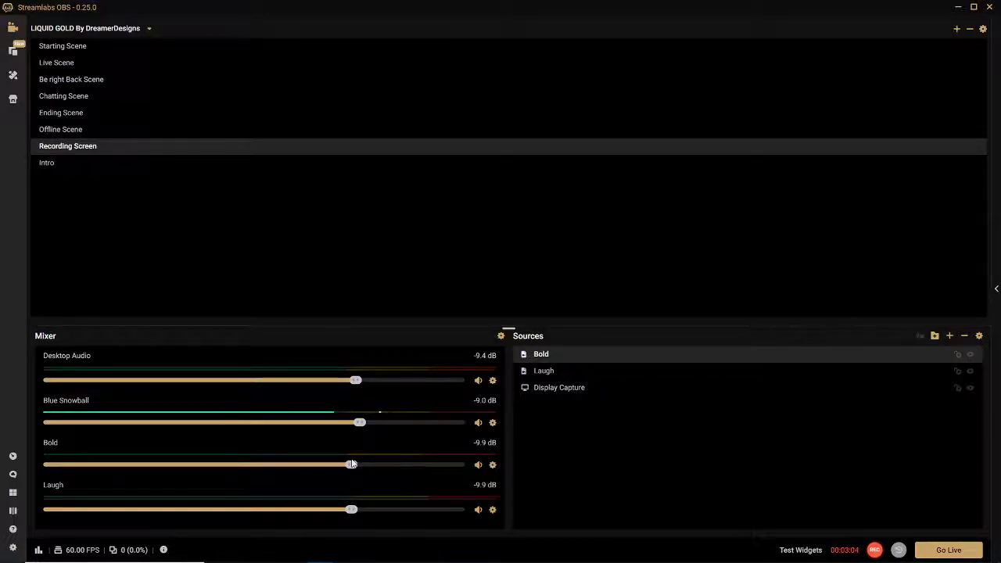
# Add a Gain filter to the Bold source, keeping its default gain of 0
pyautogui.click(492, 466)
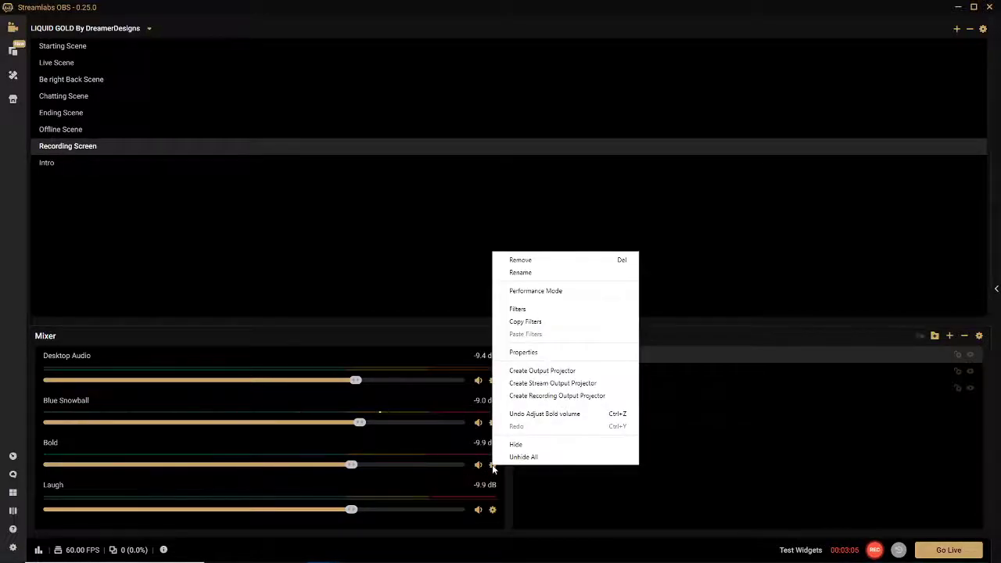
pyautogui.click(518, 309)
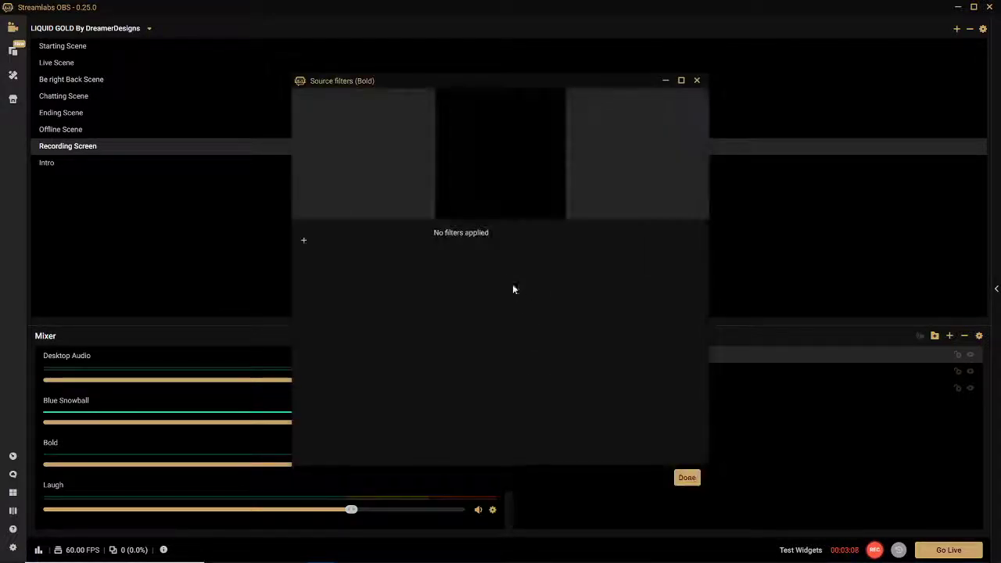
pyautogui.click(304, 241)
pyautogui.click(446, 197)
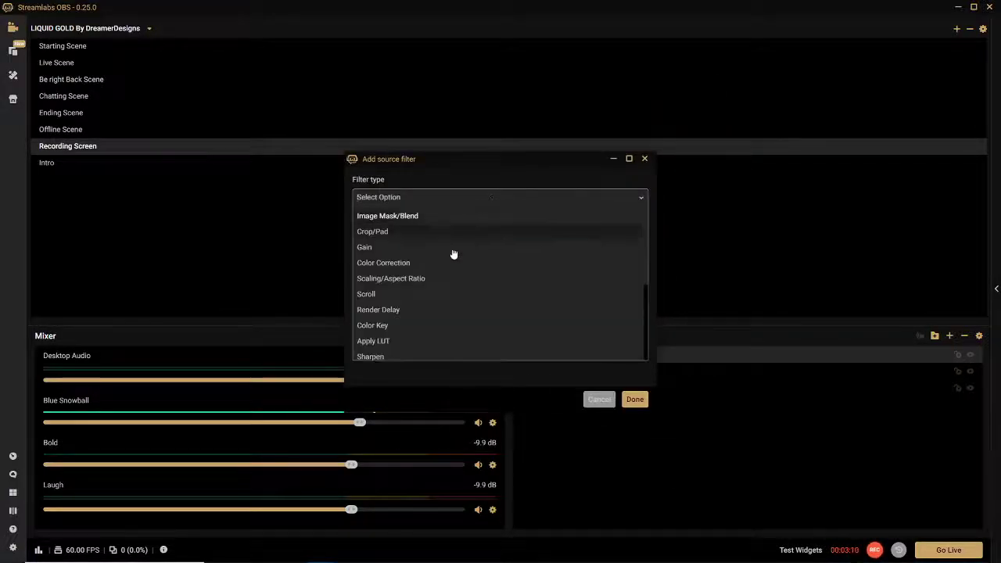
pyautogui.click(439, 248)
pyautogui.click(634, 399)
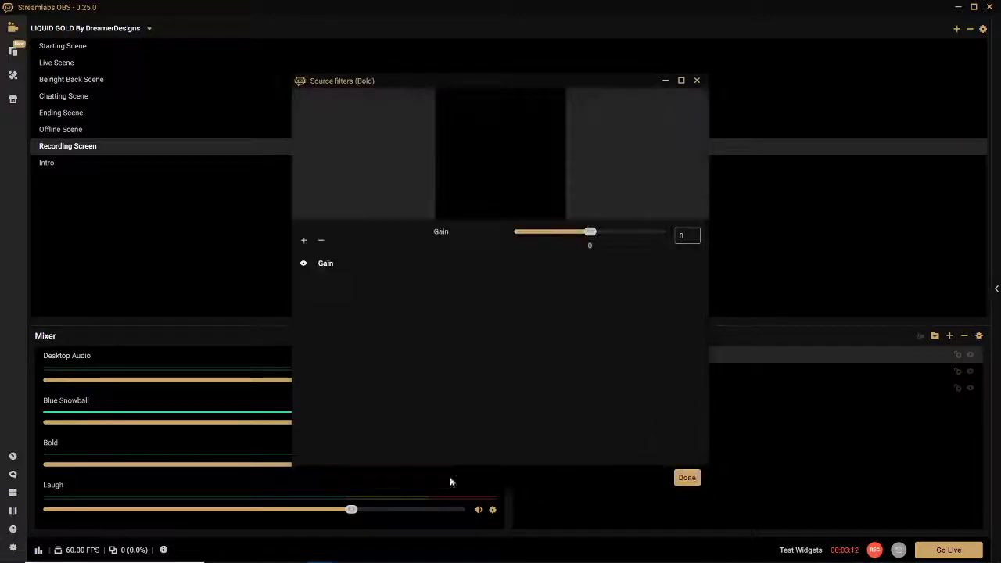
pyautogui.click(687, 479)
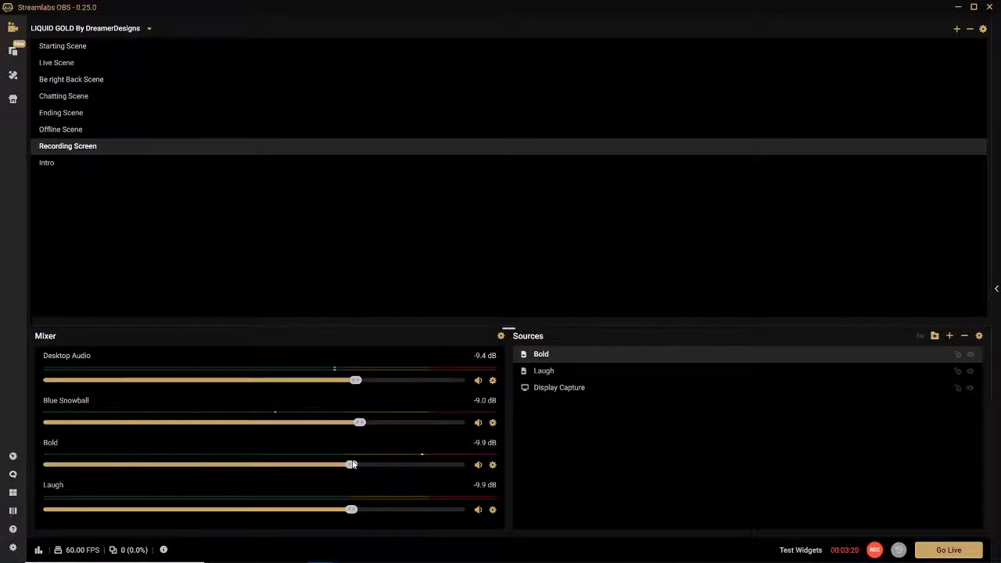
# Switch to the Intro scene
pyautogui.click(49, 164)
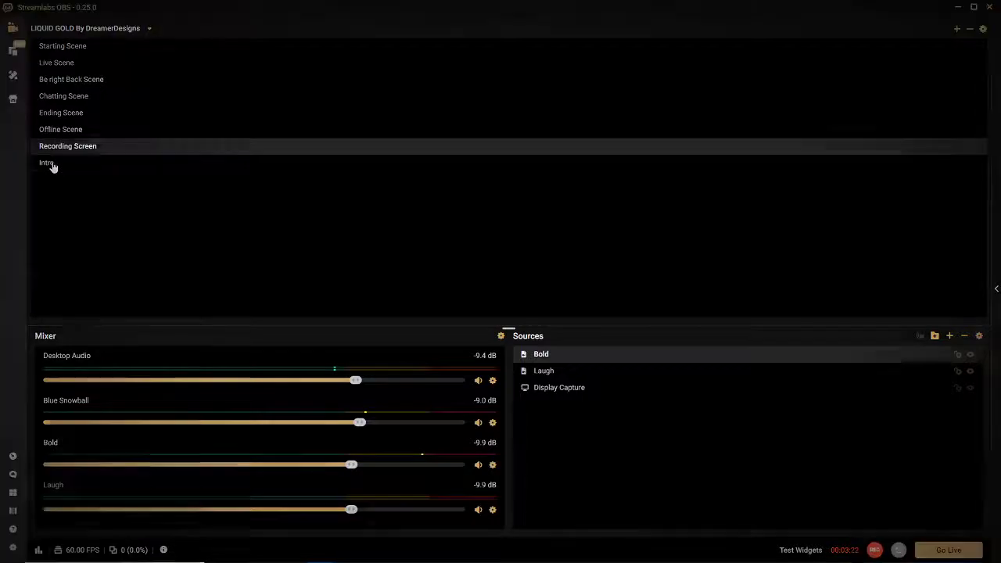